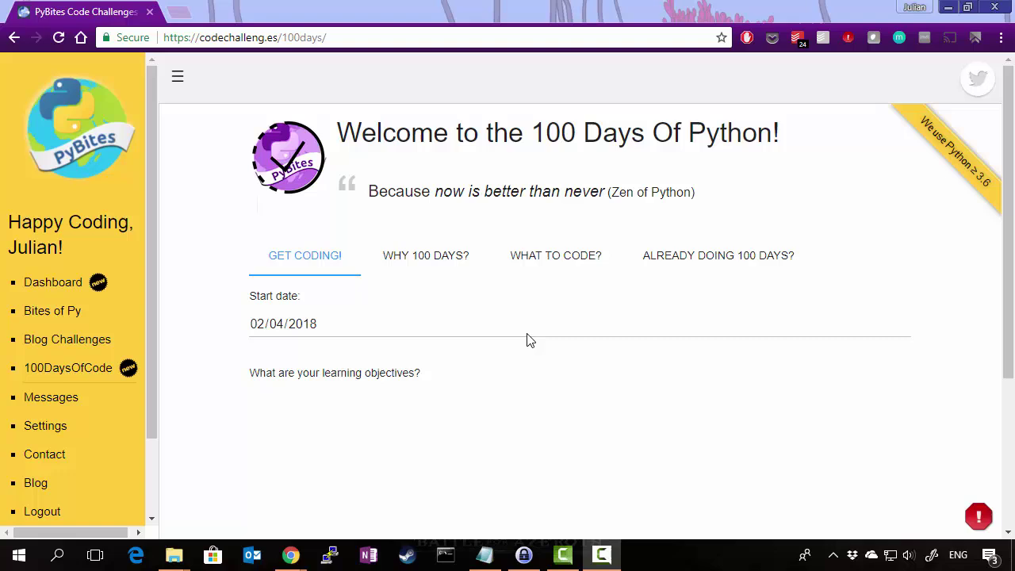
# Enter "To improve my Python skills" as the learning objective for the 100 Days challenge
pyautogui.moveTo(912, 322)
pyautogui.click(423, 402)
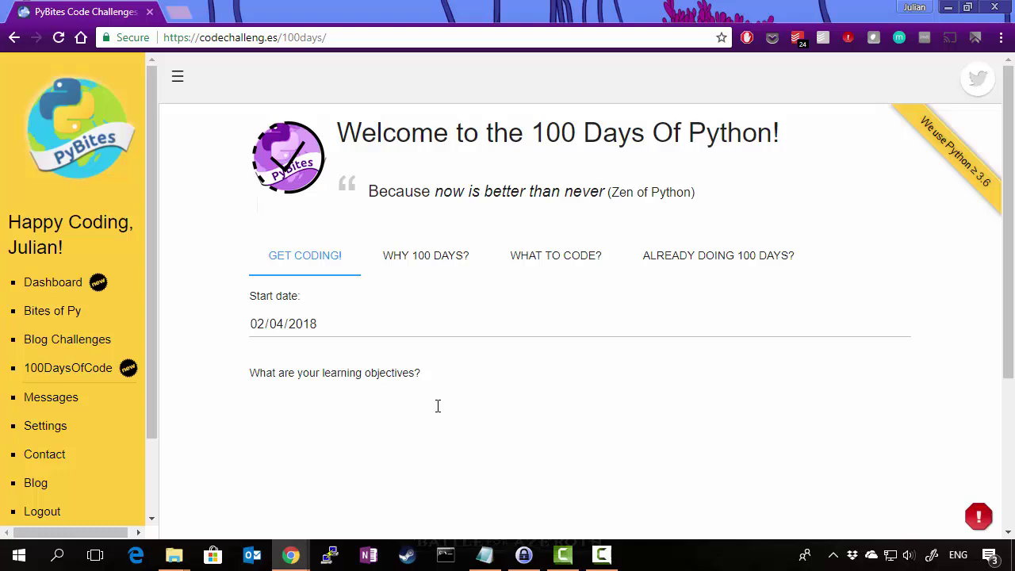
pyautogui.write('To improve my Python skills')
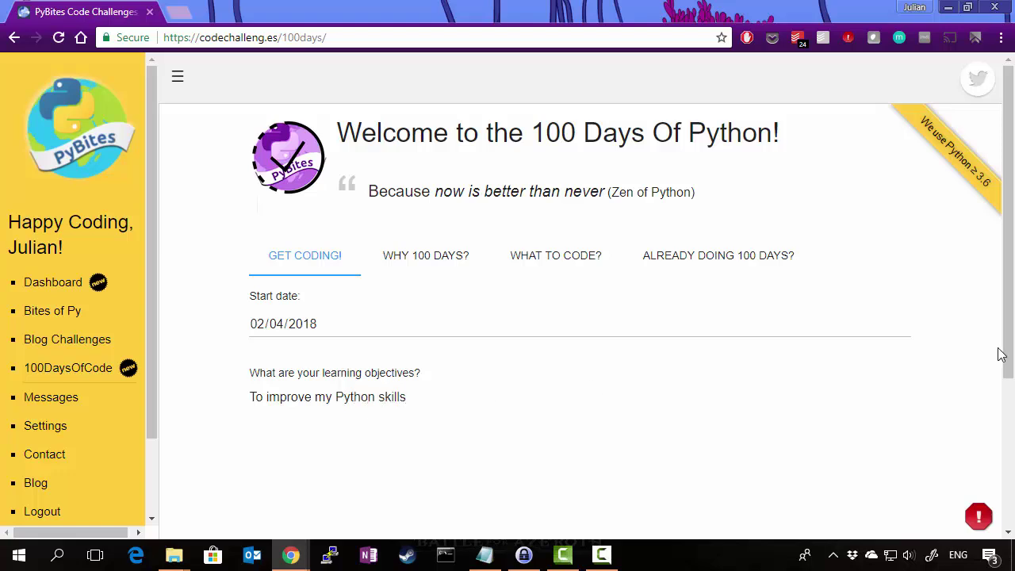
# Review the materials and guidance on what to code, and start the 100 Days challenge with the entered learning objective
pyautogui.scroll(-3, 977, 334)
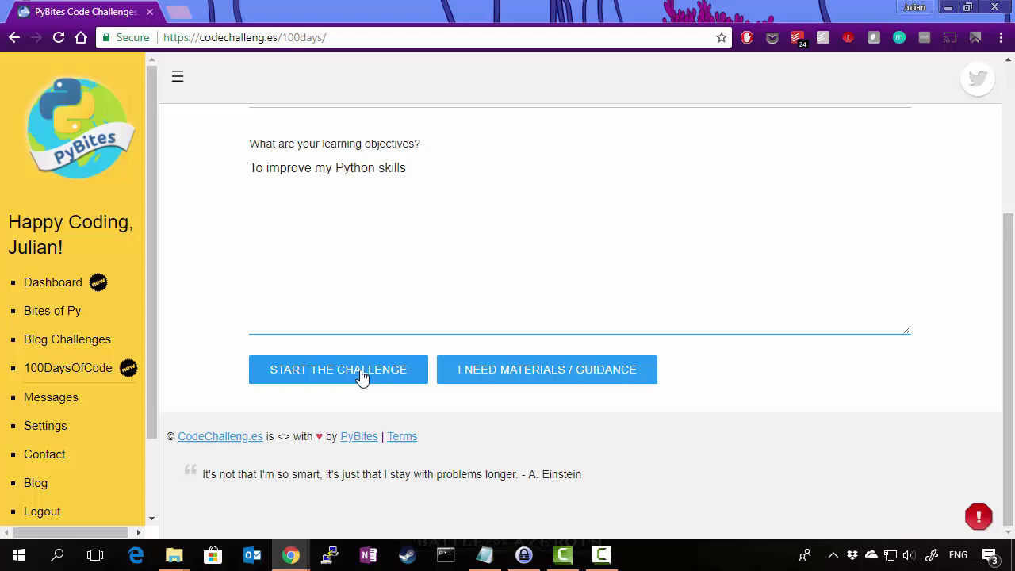
pyautogui.click(553, 379)
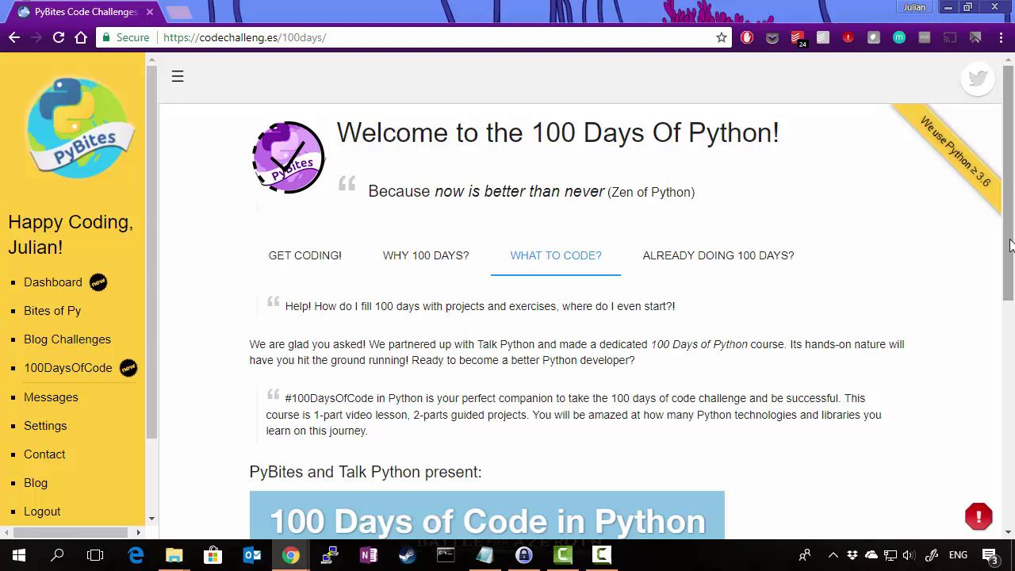
pyautogui.moveTo(1009, 250); pyautogui.dragTo(850, 298)
pyautogui.click(303, 256)
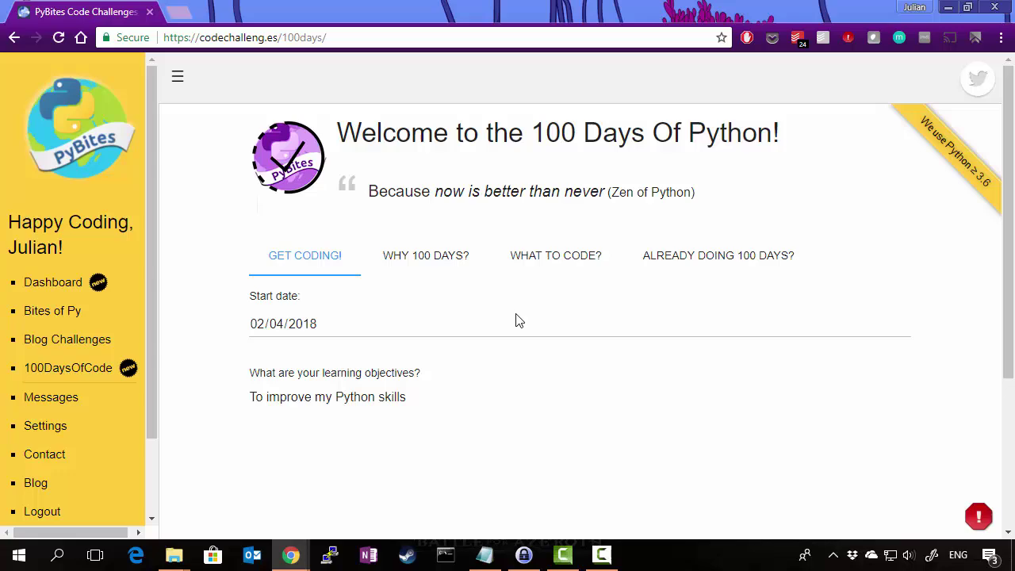
pyautogui.moveTo(1007, 266); pyautogui.dragTo(990, 396)
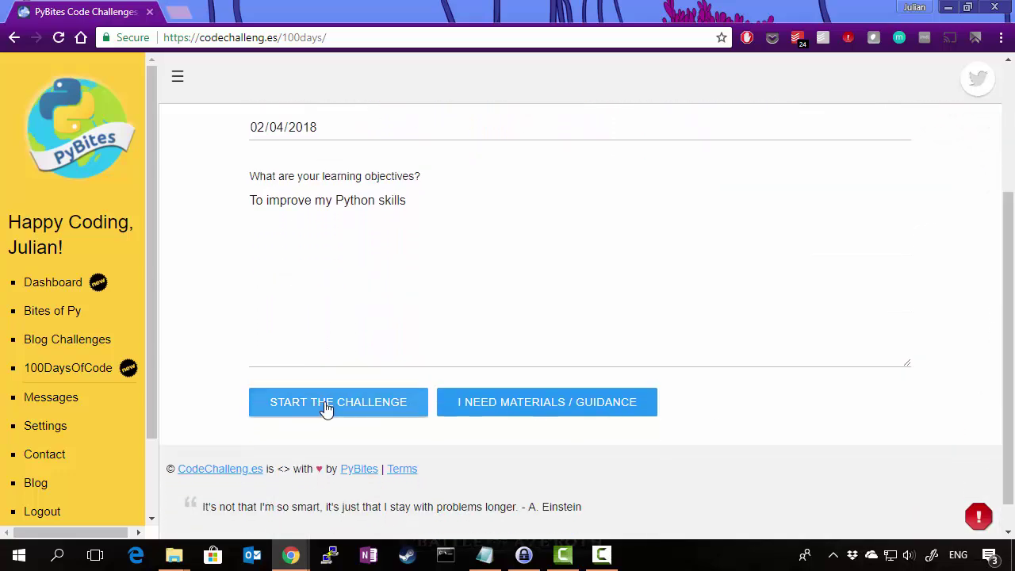
pyautogui.click(325, 409)
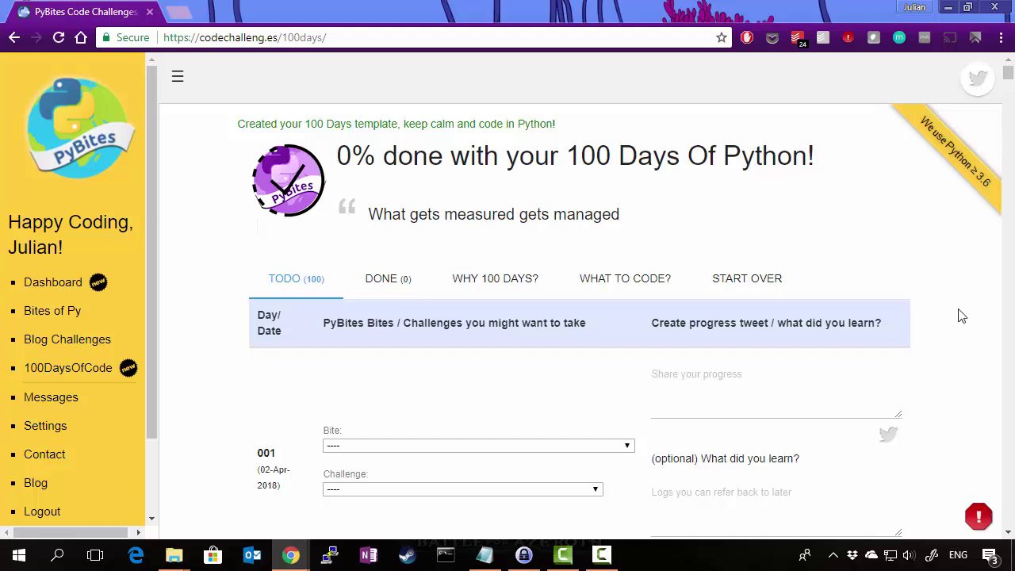
# Examine the layout of the challenge's to-do list from day 001 through day 100
pyautogui.click(1009, 88)
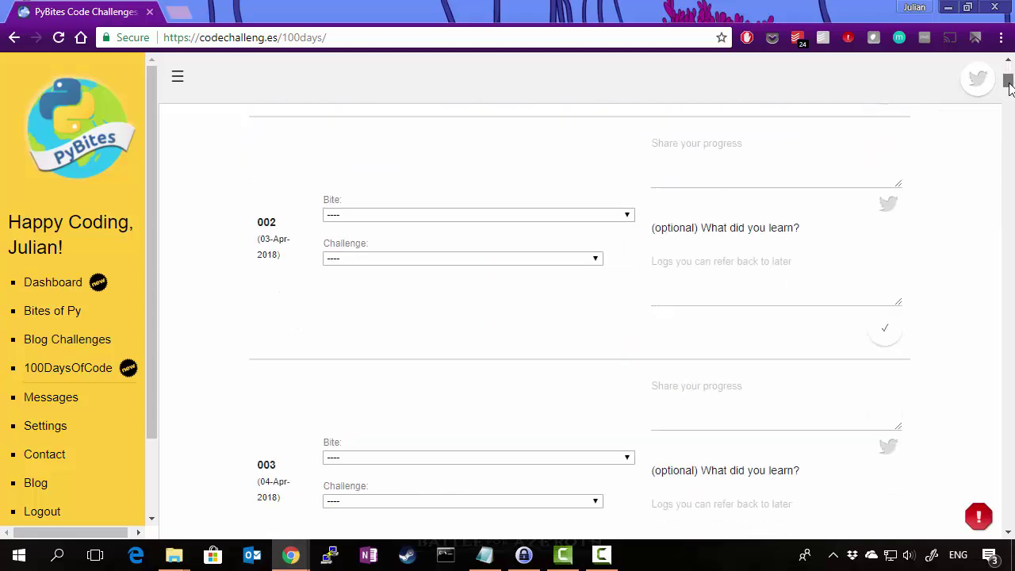
pyautogui.moveTo(1009, 88)
pyautogui.mouseDown()
pyautogui.moveTo(1009, 111)
pyautogui.moveTo(1009, 79)
pyautogui.mouseUp()
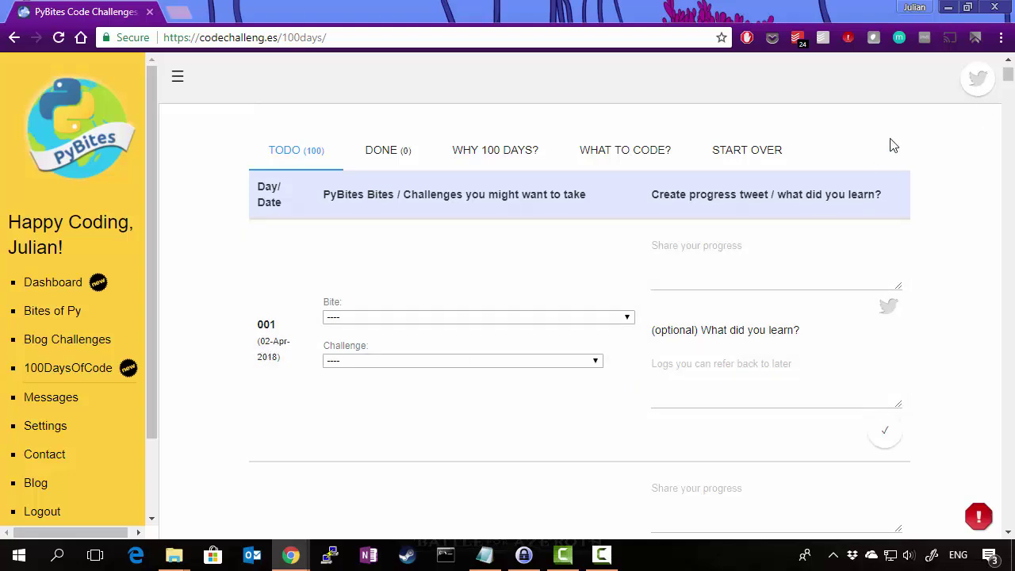
pyautogui.moveTo(1007, 83); pyautogui.dragTo(991, 533)
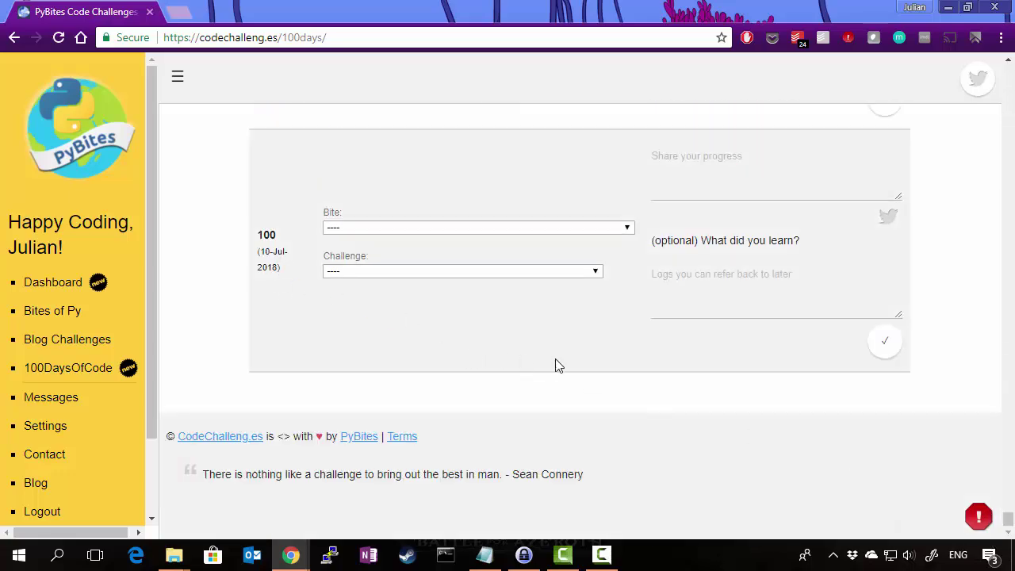
pyautogui.moveTo(1009, 524); pyautogui.dragTo(991, 75)
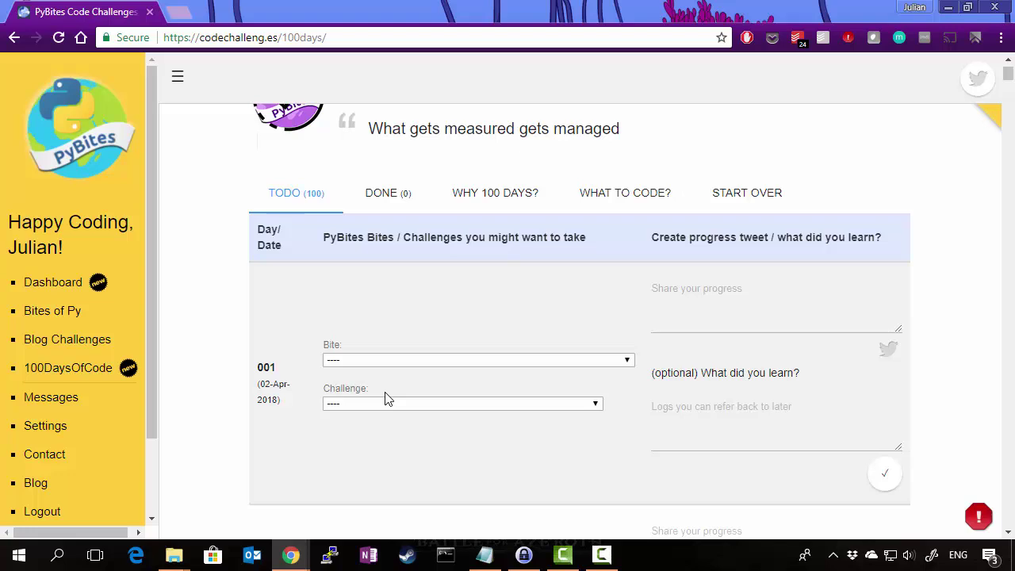
# Browse the Bites that can be chosen for day 001 without selecting one
pyautogui.click(430, 360)
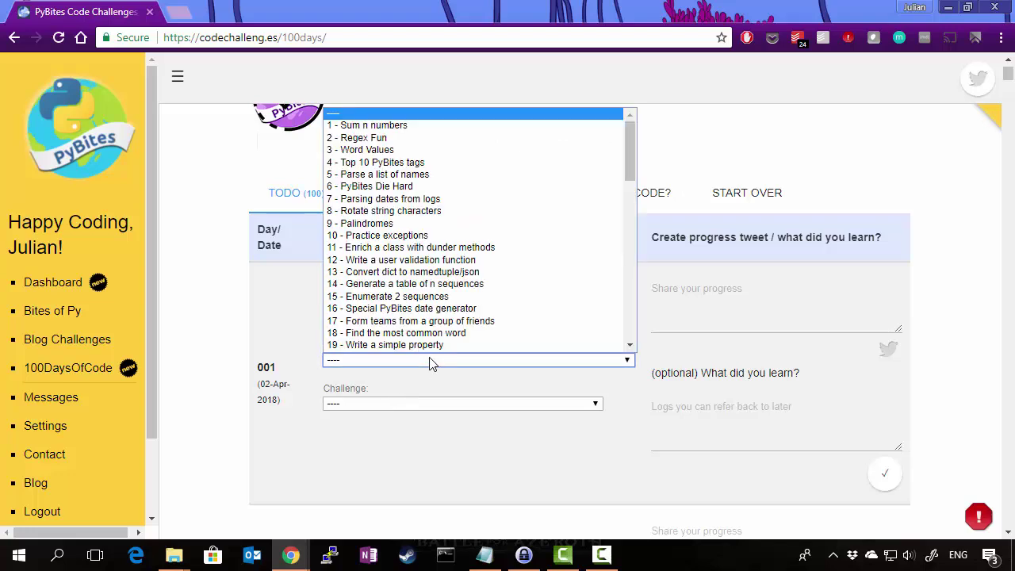
pyautogui.moveTo(629, 163)
pyautogui.mouseDown()
pyautogui.moveTo(623, 333)
pyautogui.moveTo(632, 165)
pyautogui.mouseUp()
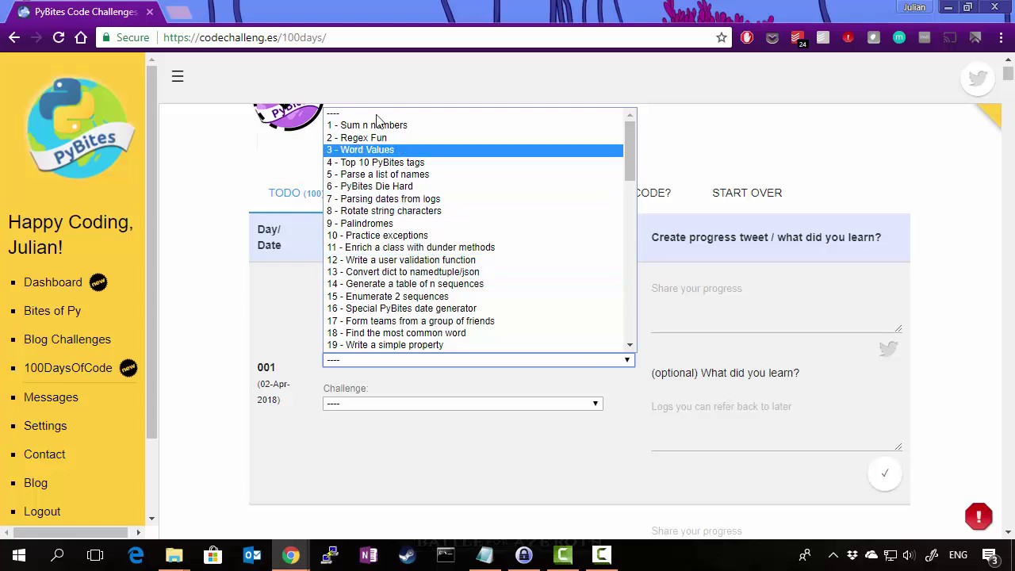
pyautogui.click(313, 333)
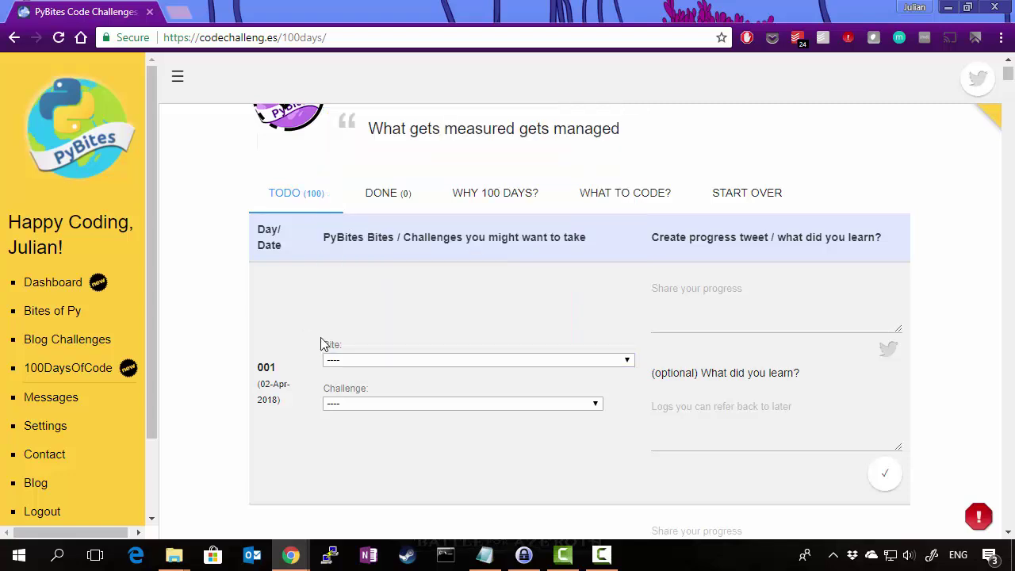
# Choose the challenge "17 - Never Miss a Good Podcast" for day 001 and inspect its progress tweet
pyautogui.click(415, 409)
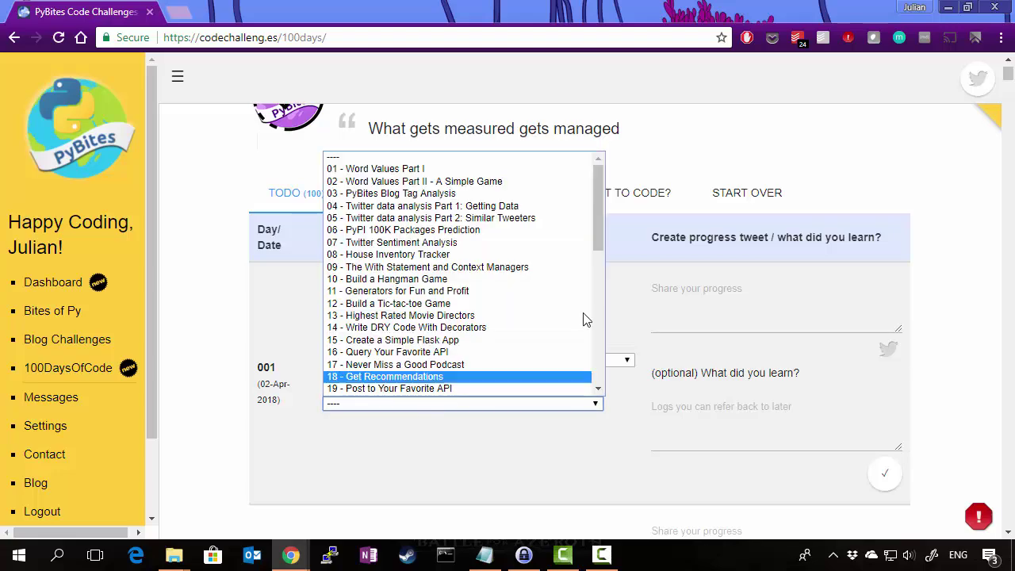
pyautogui.moveTo(601, 208); pyautogui.dragTo(589, 346)
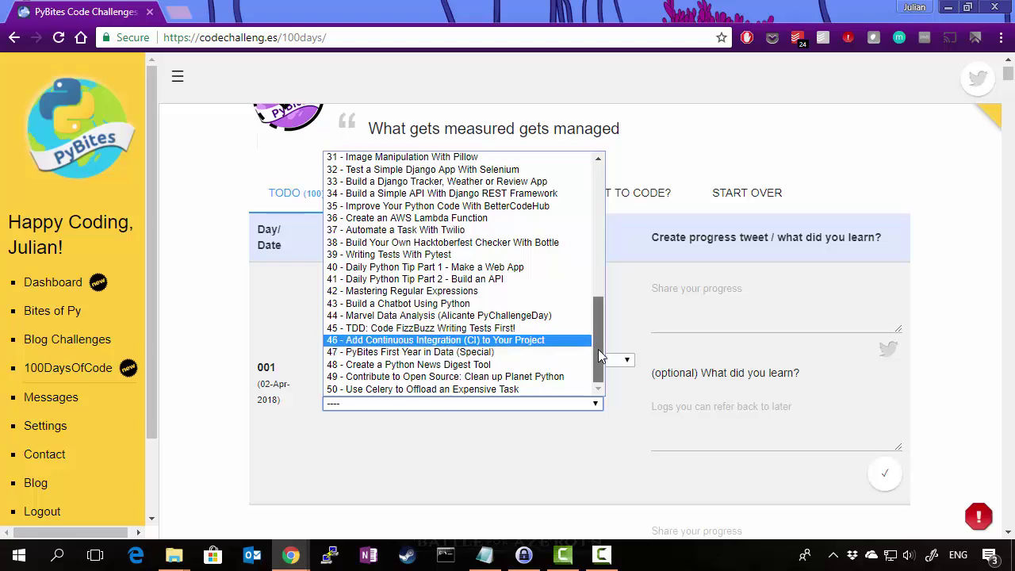
pyautogui.scroll(8, 456, 270)
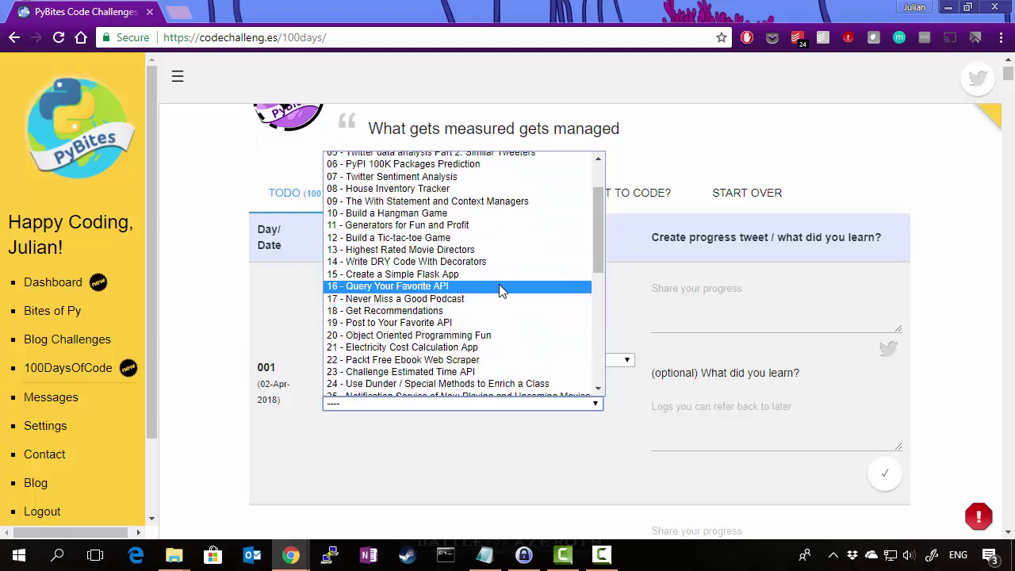
pyautogui.click(428, 300)
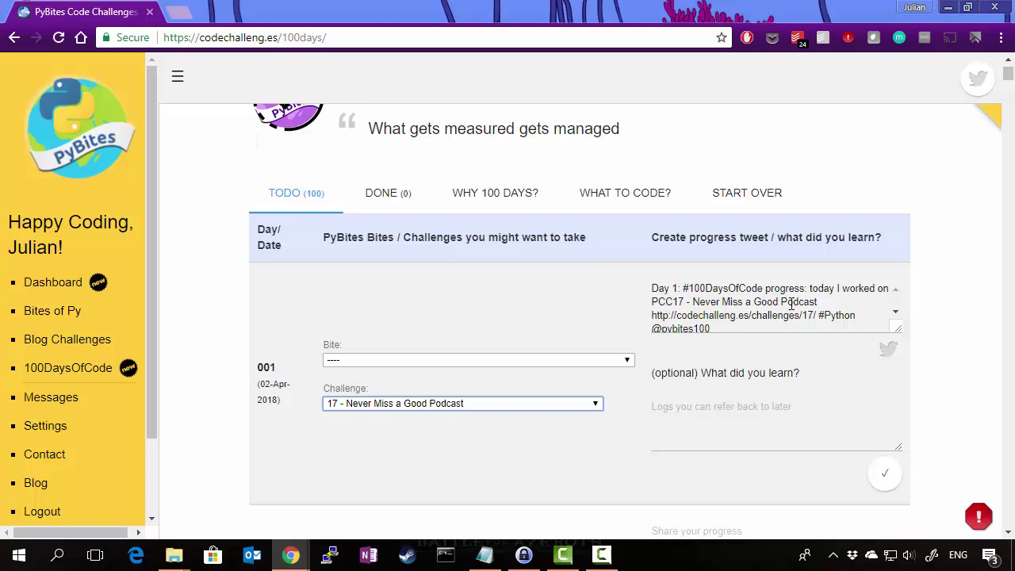
pyautogui.click(735, 317)
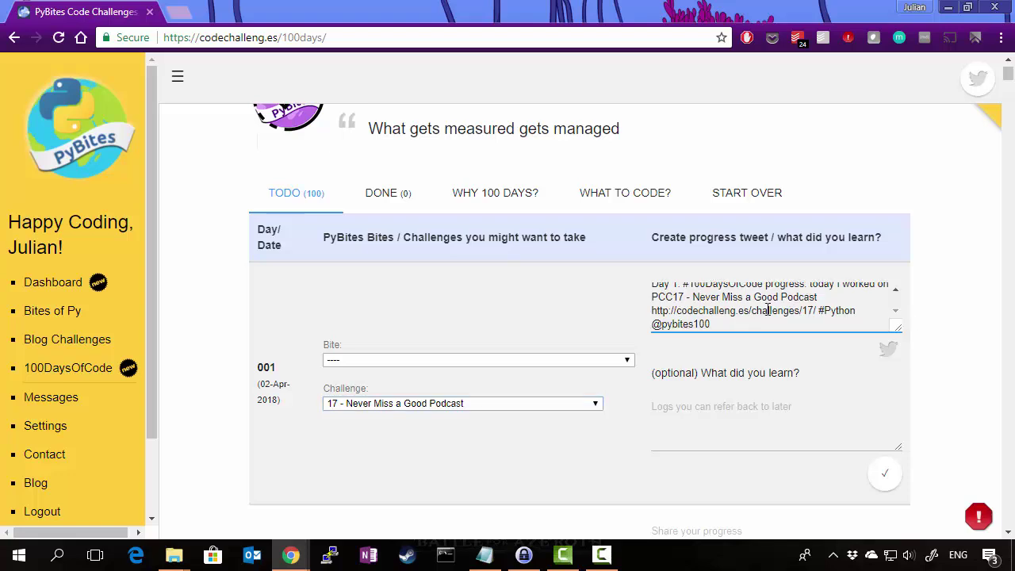
# Choose the Bite "1 - Sum n numbers" for day 002
pyautogui.click(1008, 533)
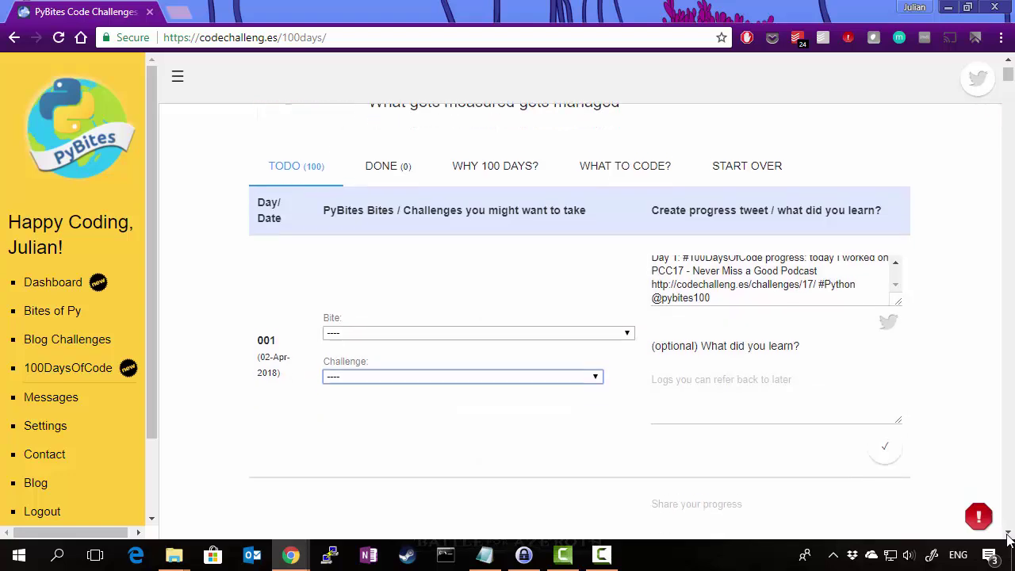
pyautogui.scroll(-2, 1008, 532)
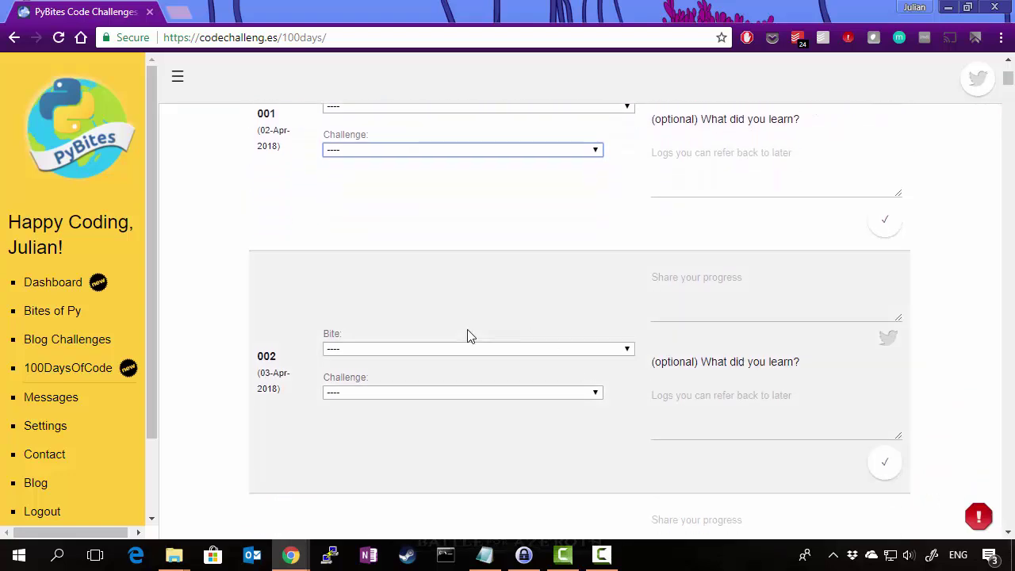
pyautogui.click(447, 350)
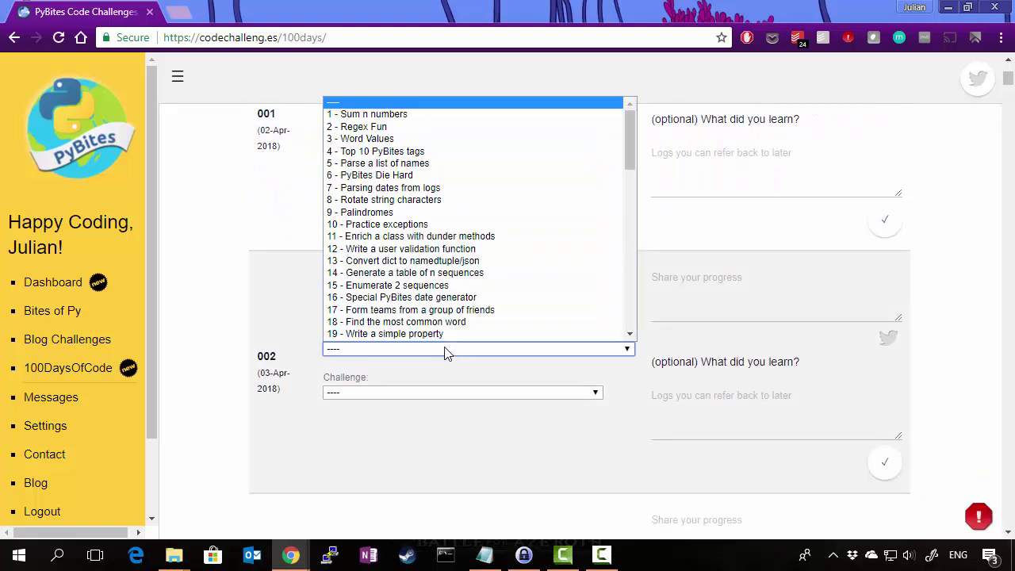
pyautogui.click(442, 119)
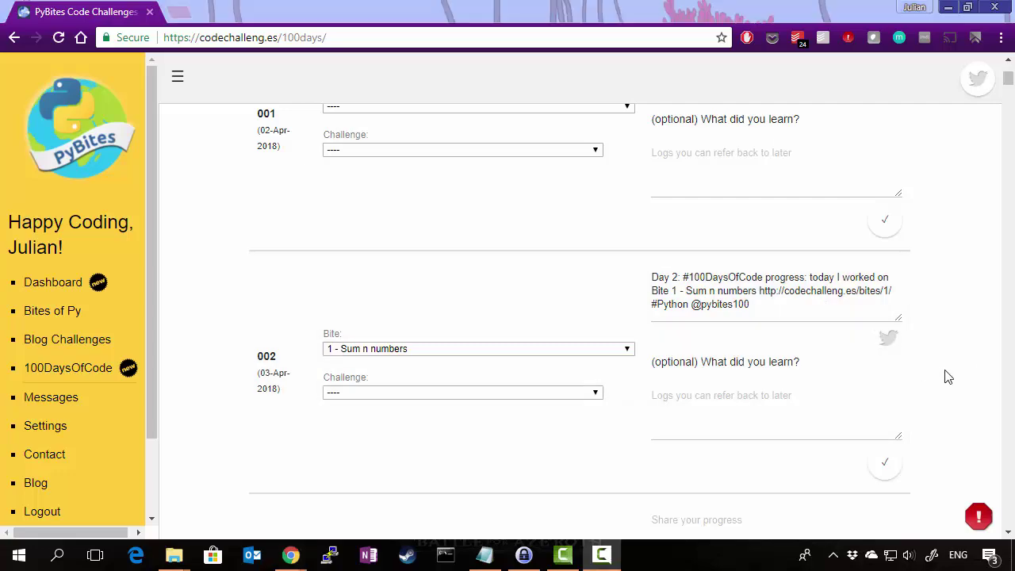
# Start over by deleting the current 100 days project and accepting the deletion
pyautogui.moveTo(1010, 85); pyautogui.dragTo(1009, 73)
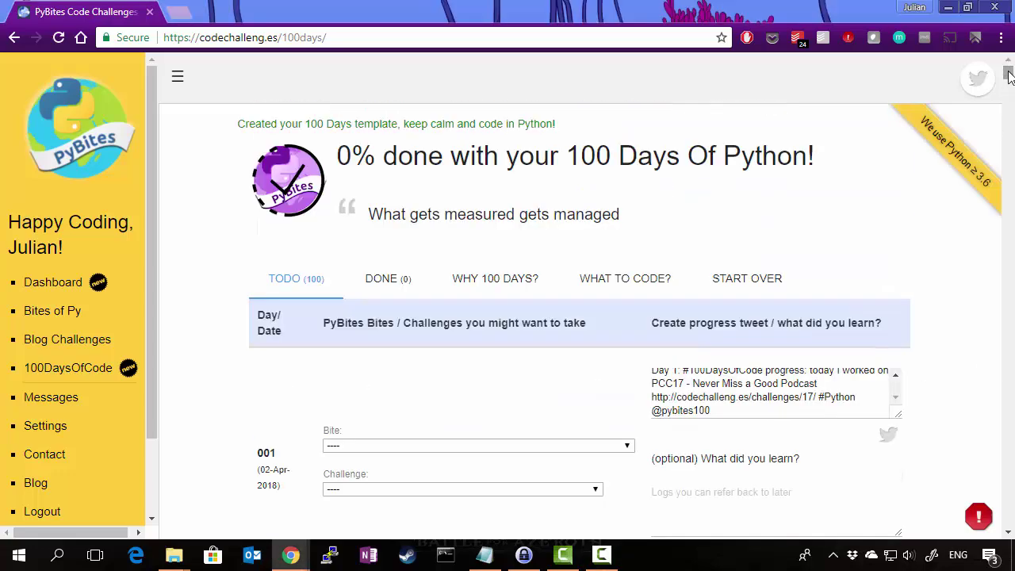
pyautogui.click(750, 282)
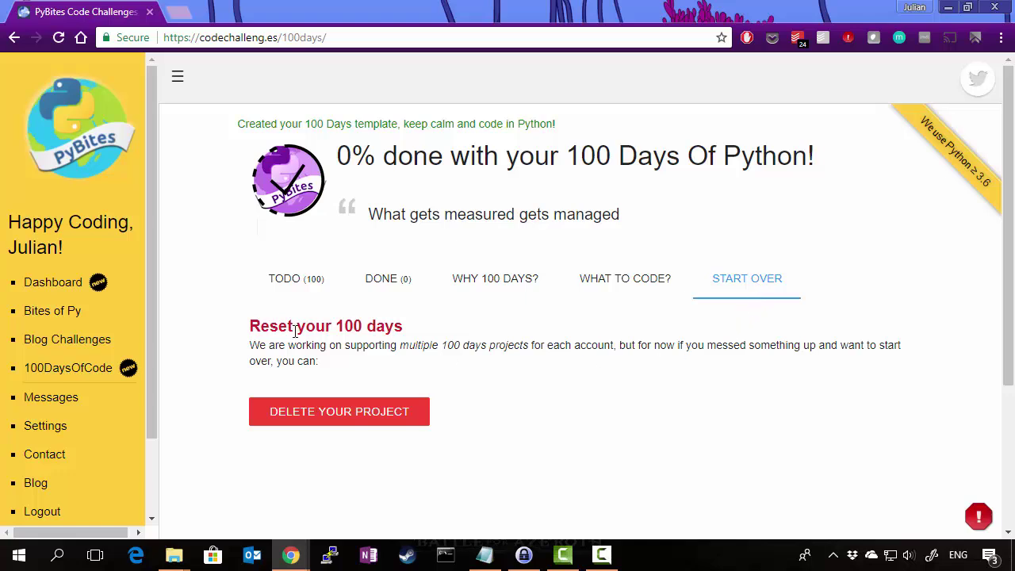
pyautogui.click(356, 416)
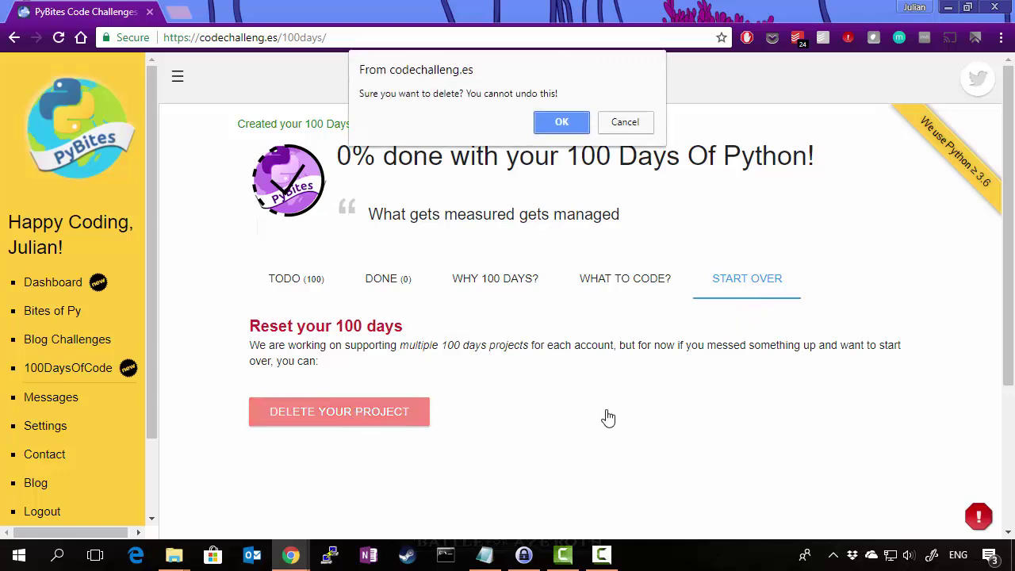
pyautogui.click(573, 124)
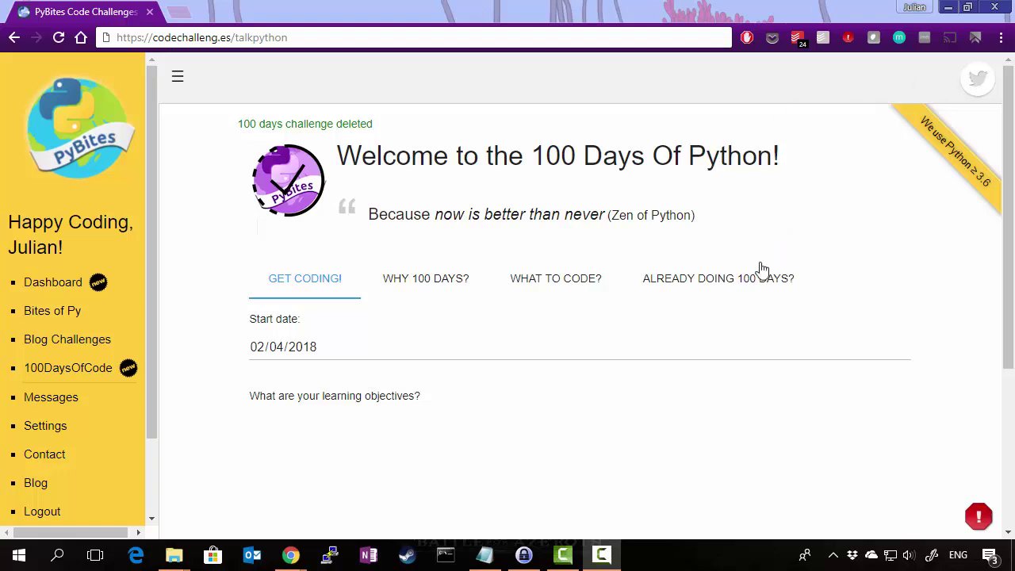
# Look at the options for someone already doing 100 days, including the import of #100DaysOfCode tweets
pyautogui.click(735, 287)
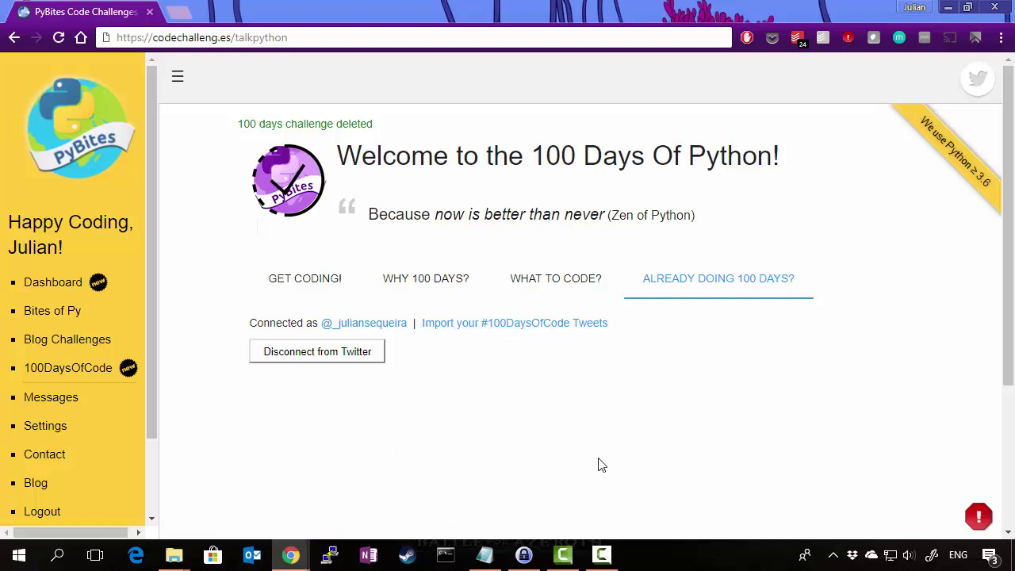
pyautogui.click(277, 284)
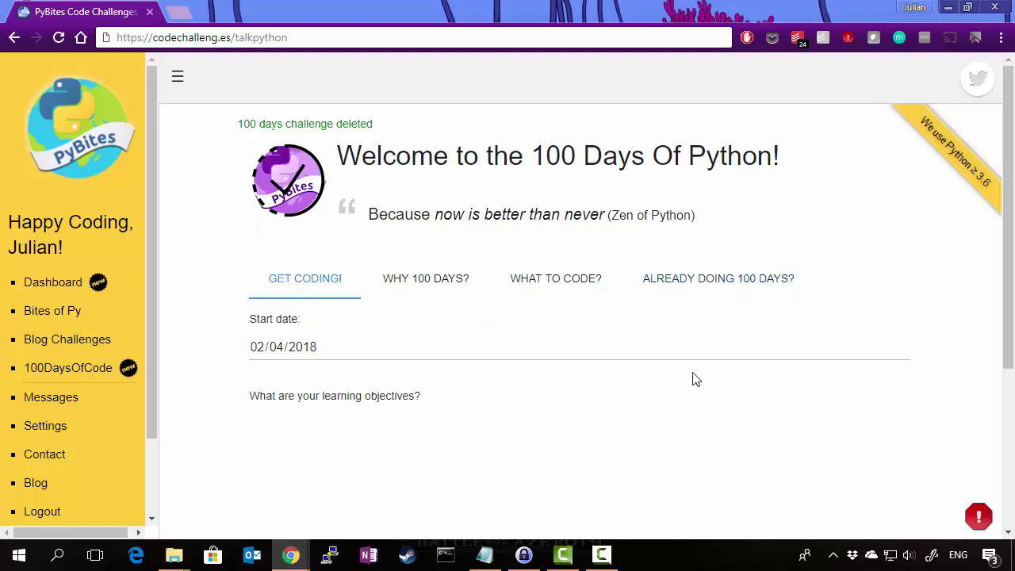
pyautogui.click(724, 285)
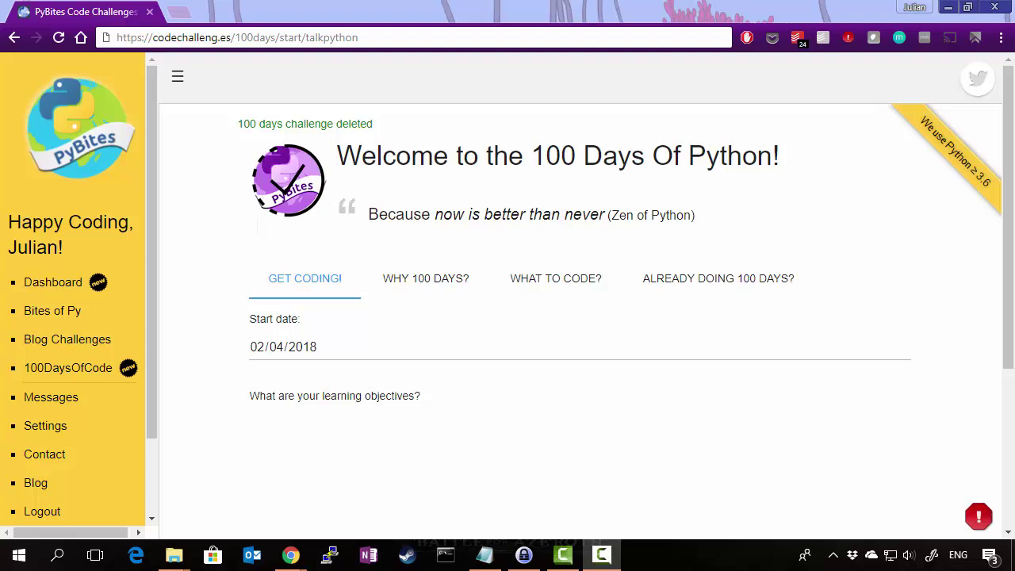
pyautogui.hotkey('alt', 'Tab')
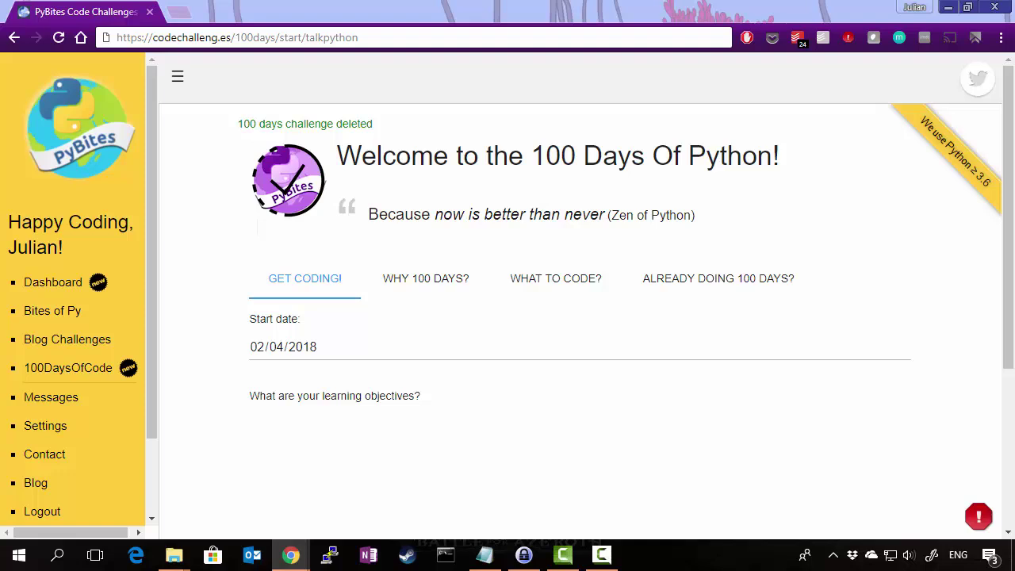
pyautogui.click(372, 37)
pyautogui.click(222, 38)
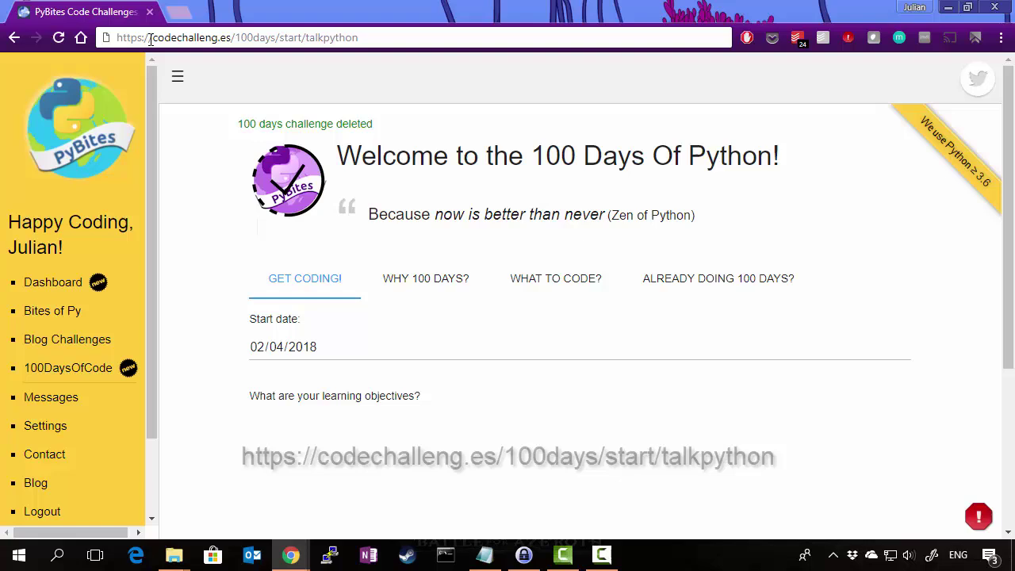
pyautogui.press('Return')
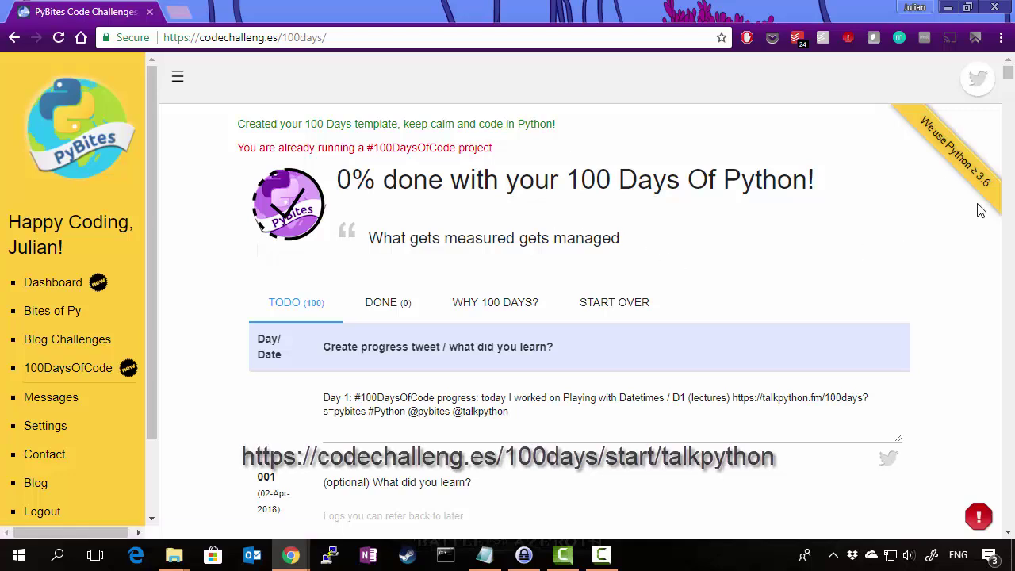
pyautogui.scroll(-1, 1005, 79)
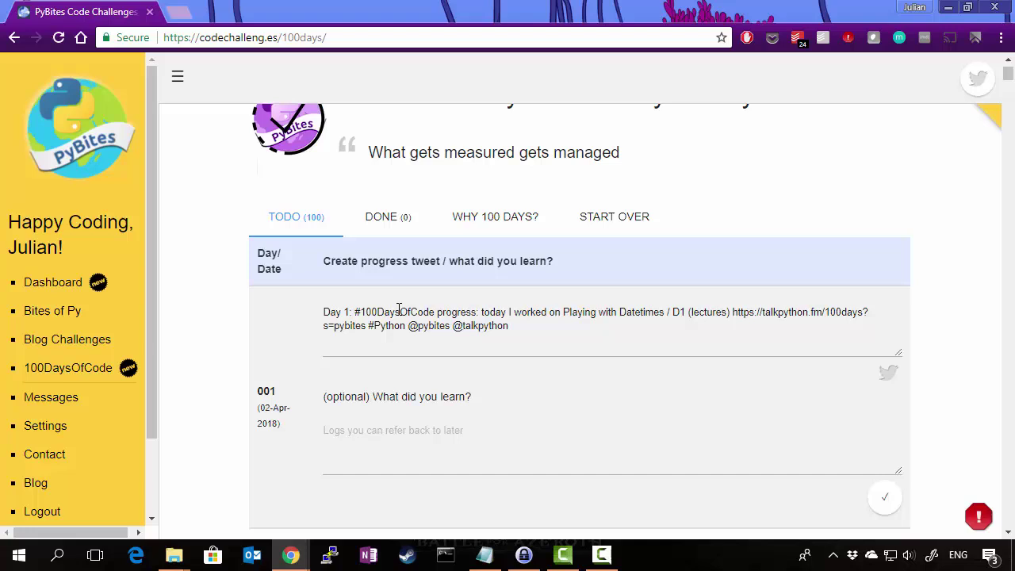
pyautogui.scroll(1, 475, 337)
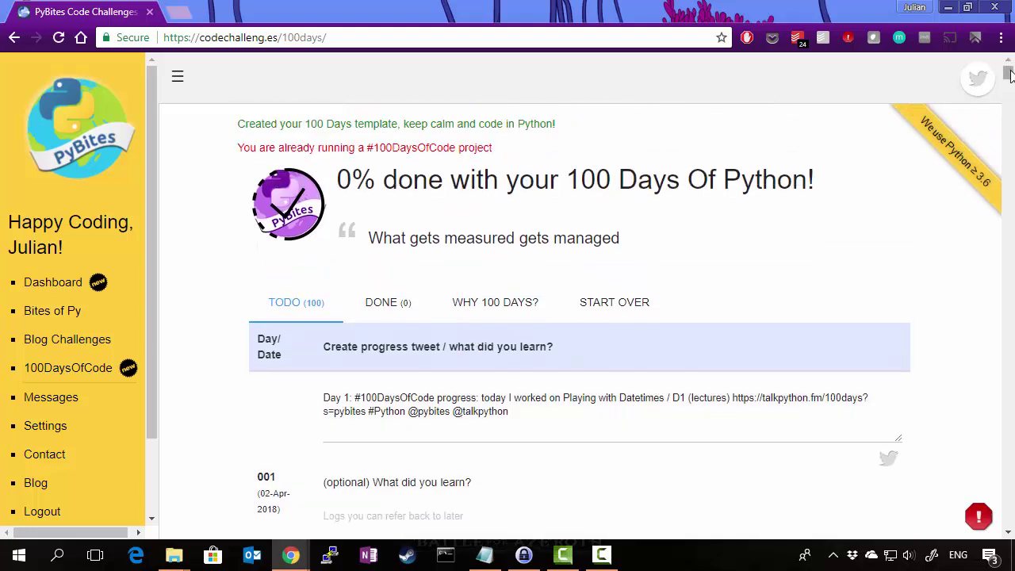
# Examine the prefilled progress tweets for days 001 and 002, including their lesson topics and the lectures and practice labels
pyautogui.moveTo(1010, 73); pyautogui.dragTo(1009, 77)
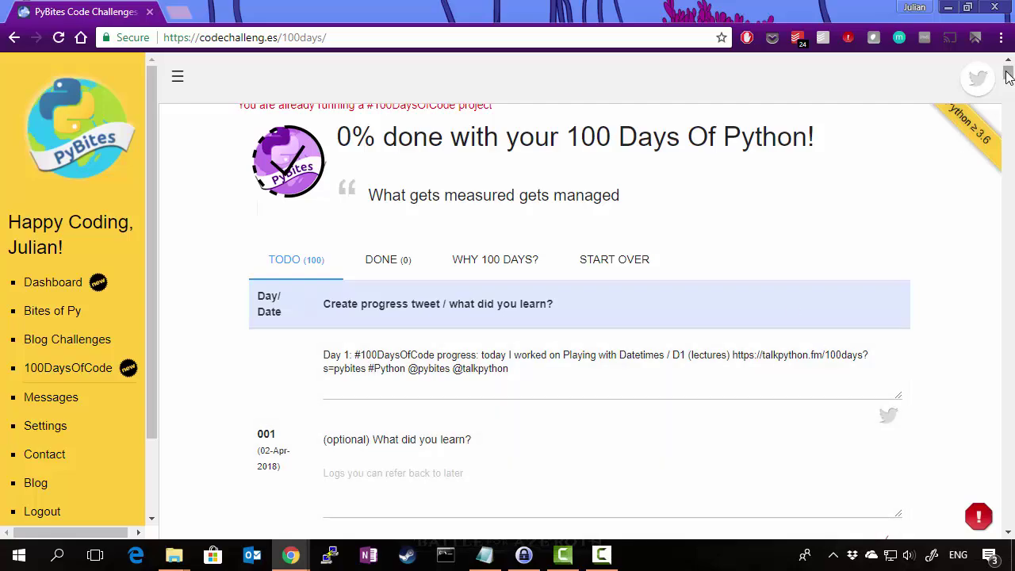
pyautogui.moveTo(1010, 74)
pyautogui.mouseDown()
pyautogui.moveTo(1011, 548)
pyautogui.moveTo(1009, 76)
pyautogui.mouseUp()
pyautogui.click(325, 185)
pyautogui.moveTo(325, 184); pyautogui.dragTo(411, 183)
pyautogui.click(454, 184)
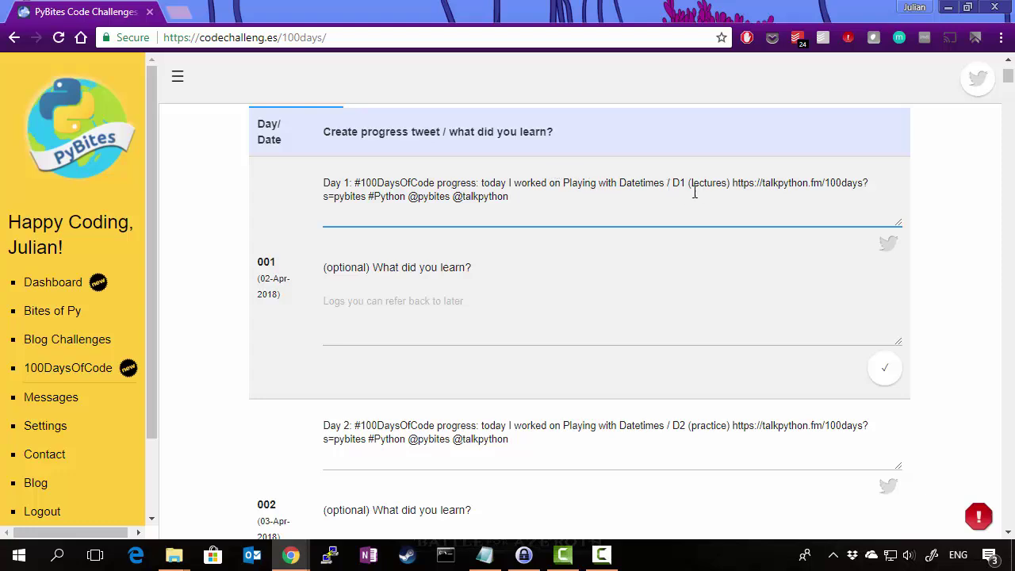
pyautogui.click(1008, 536)
pyautogui.click(1009, 536)
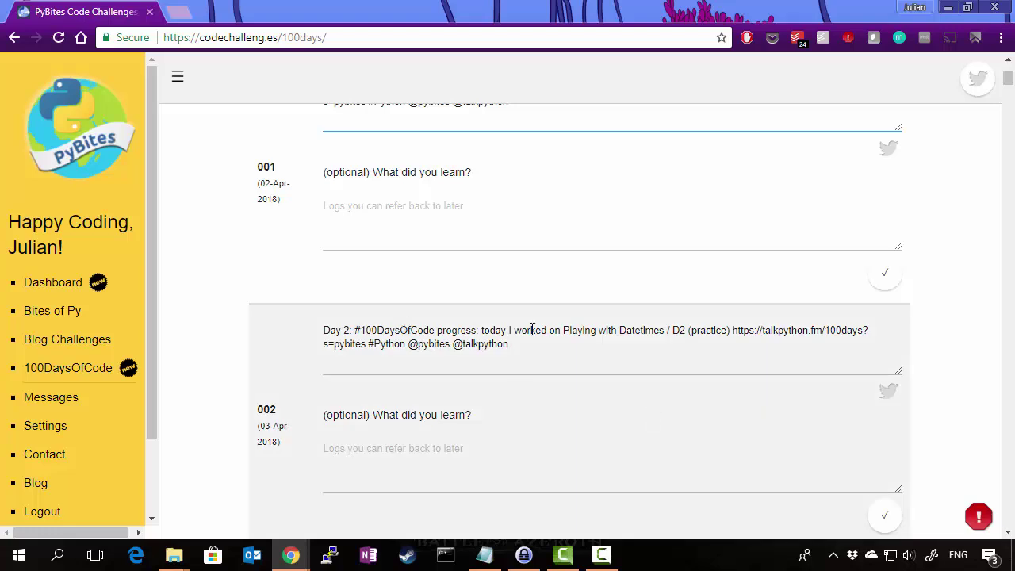
pyautogui.click(686, 331)
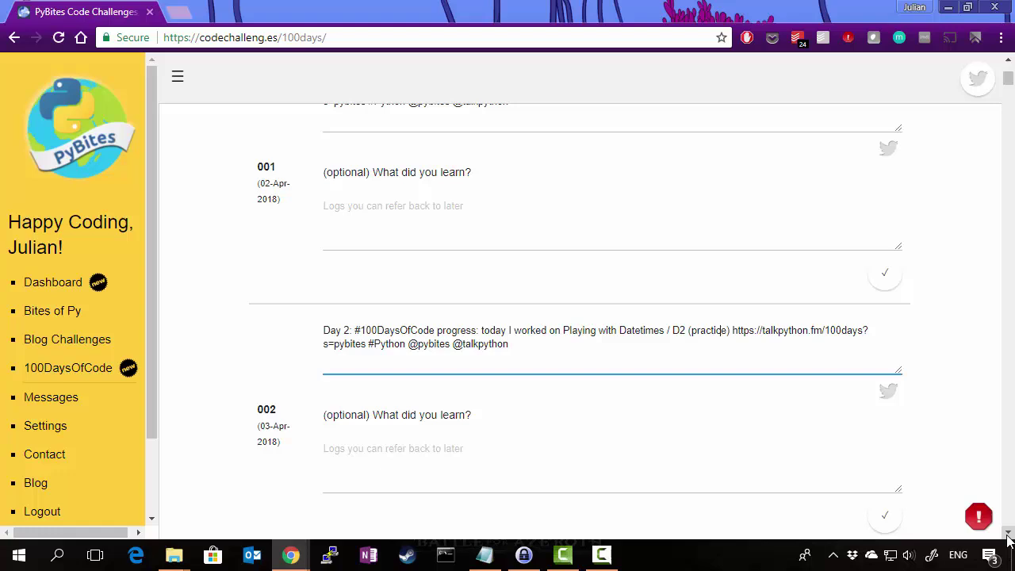
# Read the day 003 progress tweet's topic and activity label, and look through the prefilled entries up to day 009
pyautogui.click(1009, 536)
pyautogui.click(1009, 536)
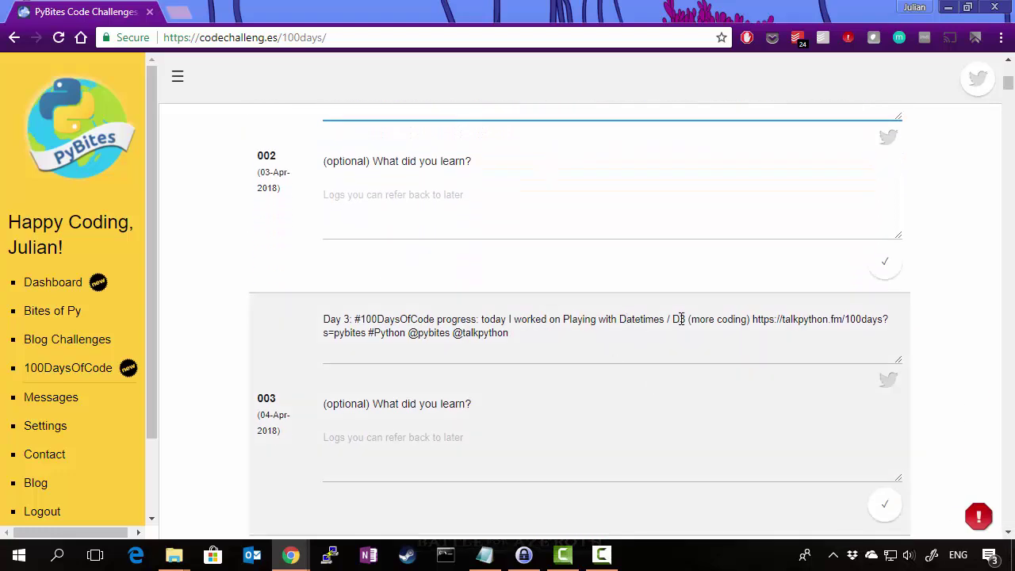
pyautogui.moveTo(680, 319); pyautogui.dragTo(736, 319)
pyautogui.click(738, 318)
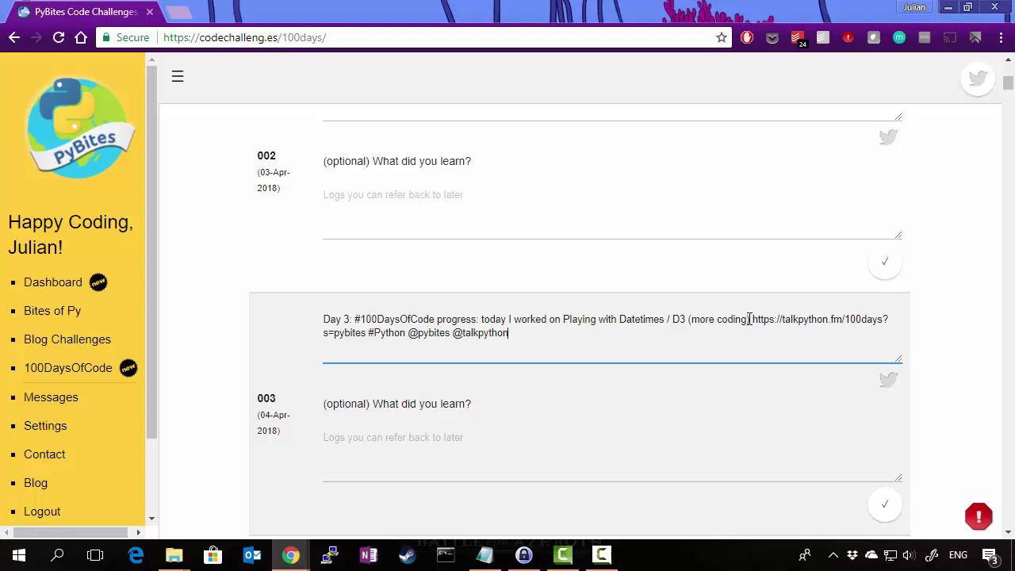
pyautogui.moveTo(747, 321); pyautogui.dragTo(665, 321)
pyautogui.click(717, 321)
pyautogui.moveTo(539, 320); pyautogui.dragTo(663, 320)
pyautogui.click(663, 321)
pyautogui.click(1010, 535)
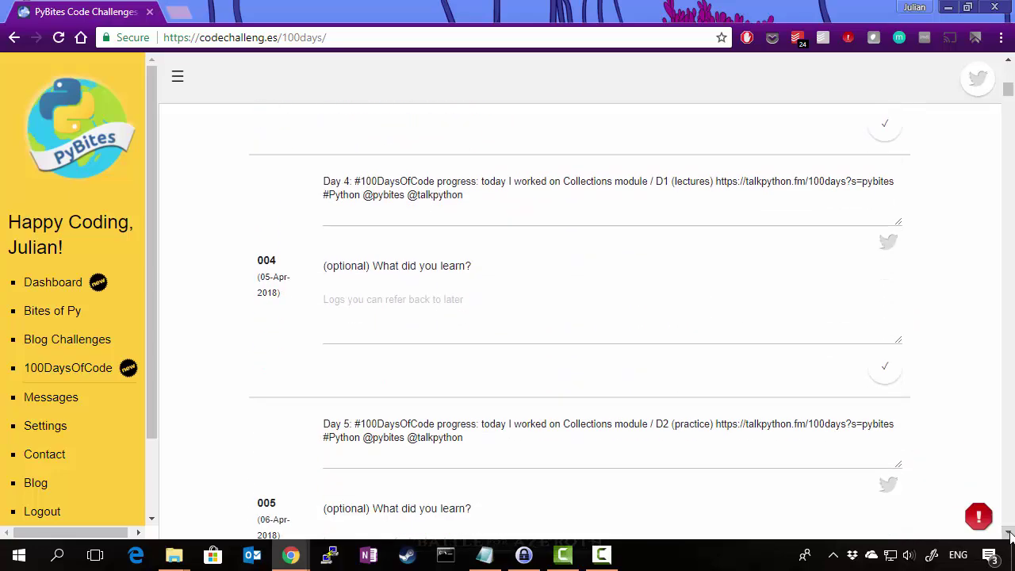
pyautogui.moveTo(1010, 535); pyautogui.dragTo(1009, 535)
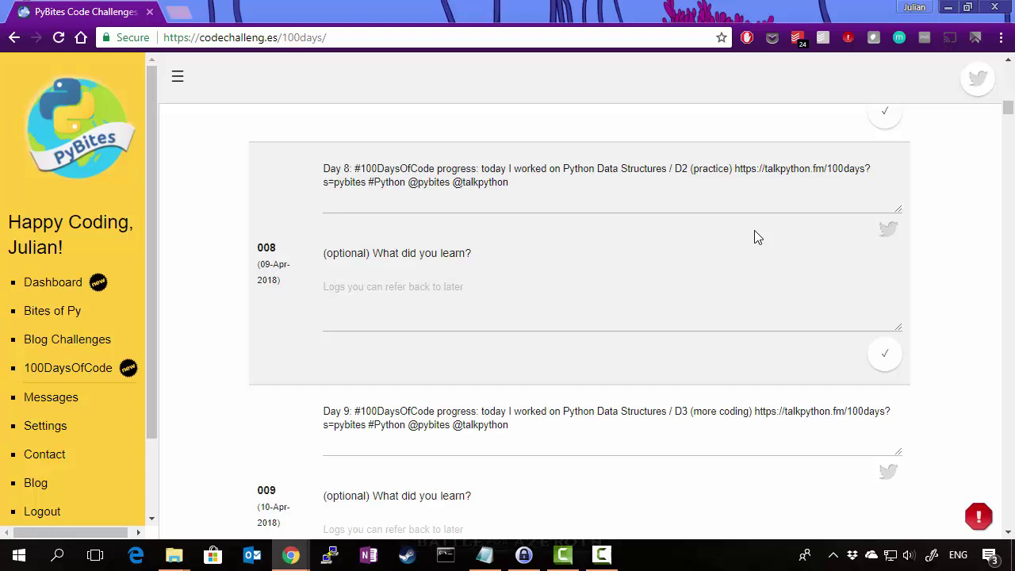